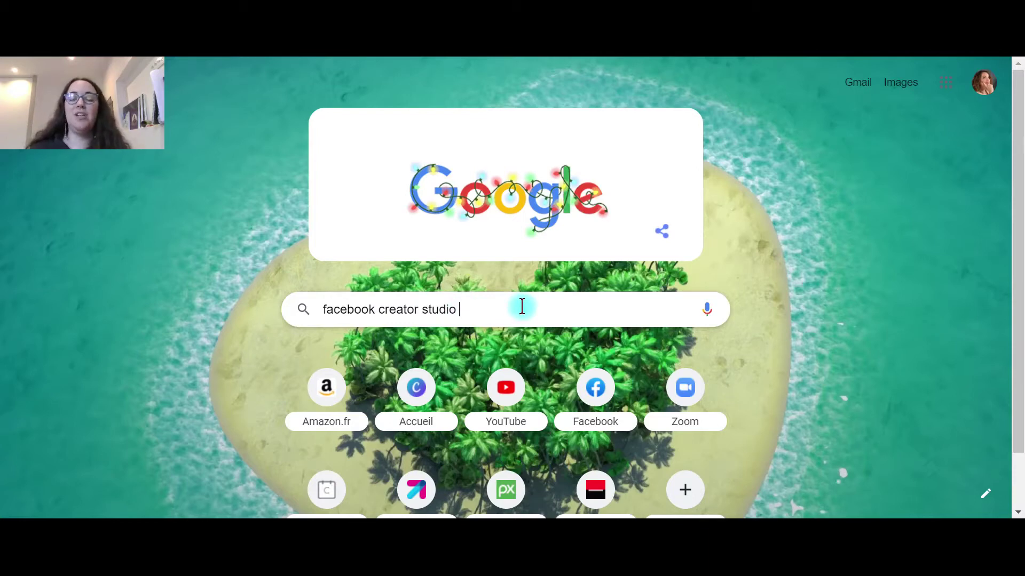
Search Google for "facebook creator studio" and open the Facebook Creator Studio home page.
{"action": "key", "text": "Return"}
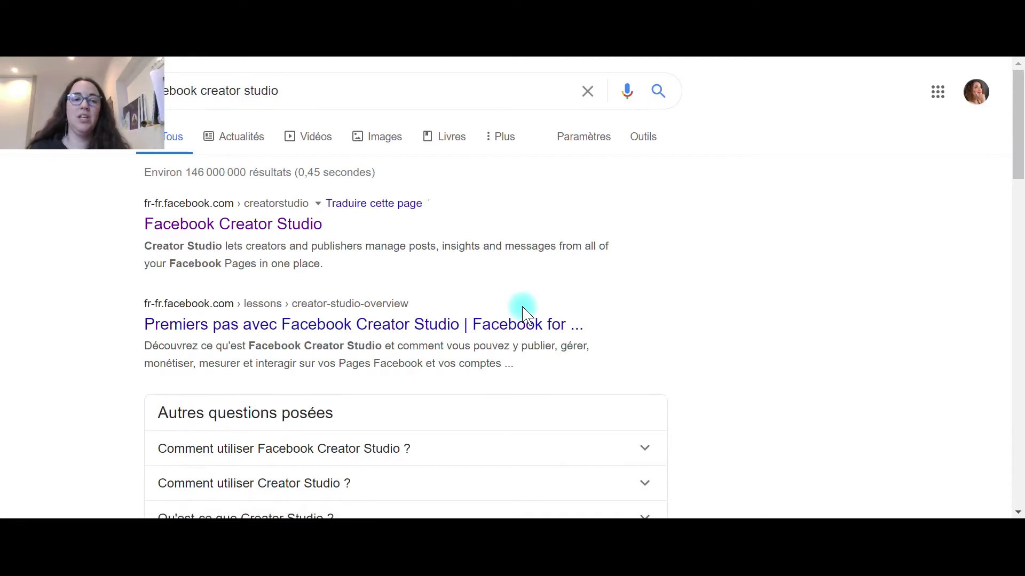
{"action": "left_click", "coordinate": [196, 228]}
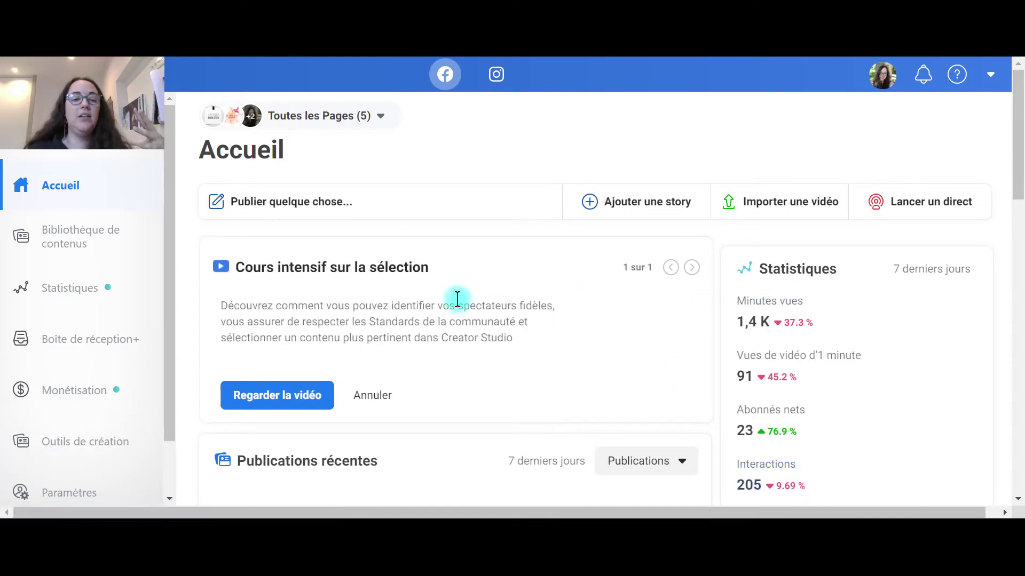
{"action": "scroll", "coordinate": [459, 297], "scroll_direction": "down", "scroll_amount": 9}
{"action": "scroll", "coordinate": [470, 295], "scroll_direction": "up", "scroll_amount": 10}
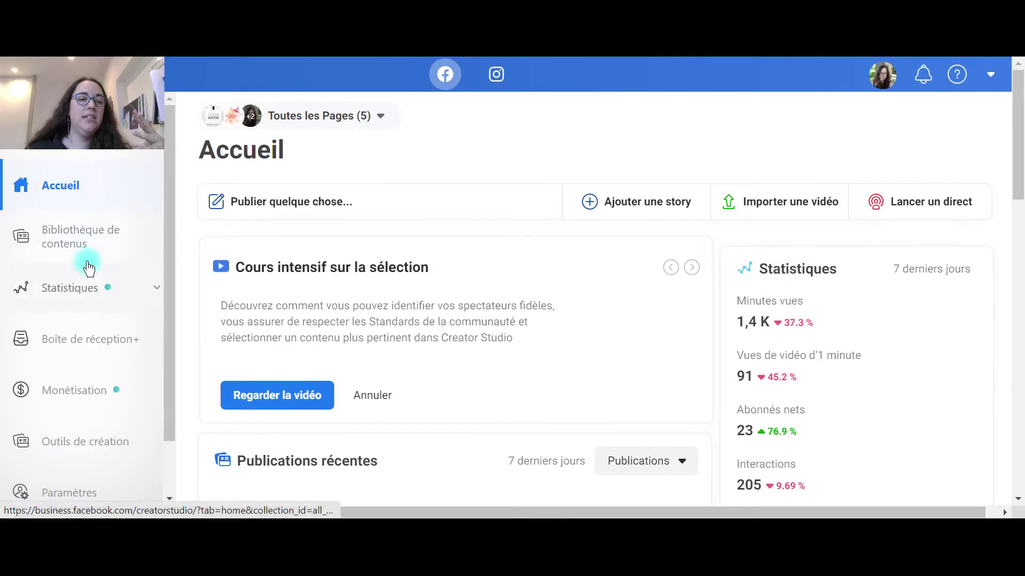
{"action": "scroll", "coordinate": [87, 248], "scroll_direction": "down", "scroll_amount": 1}
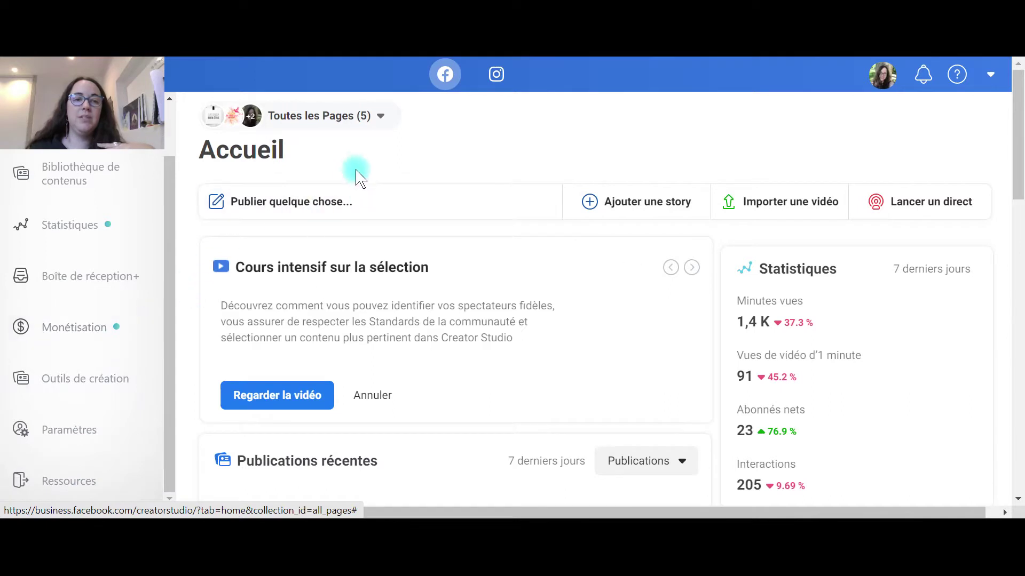
Review the collections and Facebook Pages available in the Page selector, then close it without changing the selection.
{"action": "left_click", "coordinate": [365, 118]}
{"action": "scroll", "coordinate": [403, 310], "scroll_direction": "down", "scroll_amount": 1}
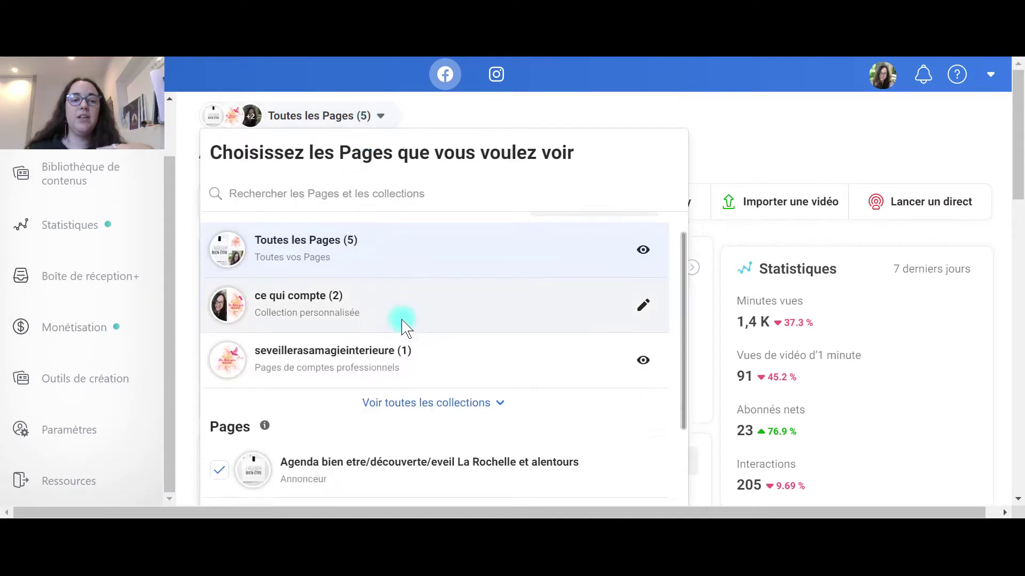
{"action": "scroll", "coordinate": [403, 324], "scroll_direction": "down", "scroll_amount": 3}
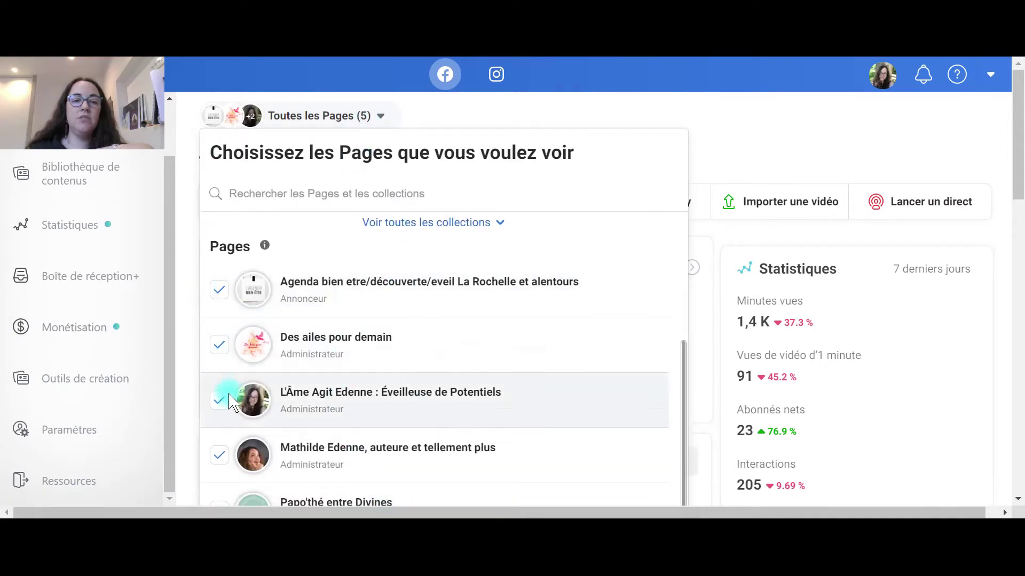
{"action": "left_click", "coordinate": [339, 115]}
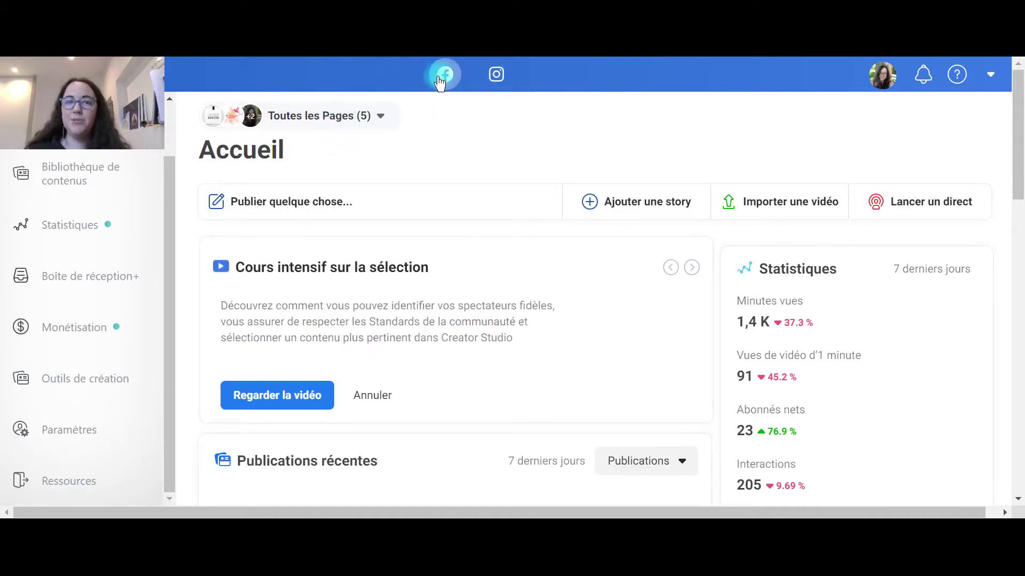
Switch Creator Studio to Instagram and look through the monthly publication calendar.
{"action": "left_click", "coordinate": [496, 79]}
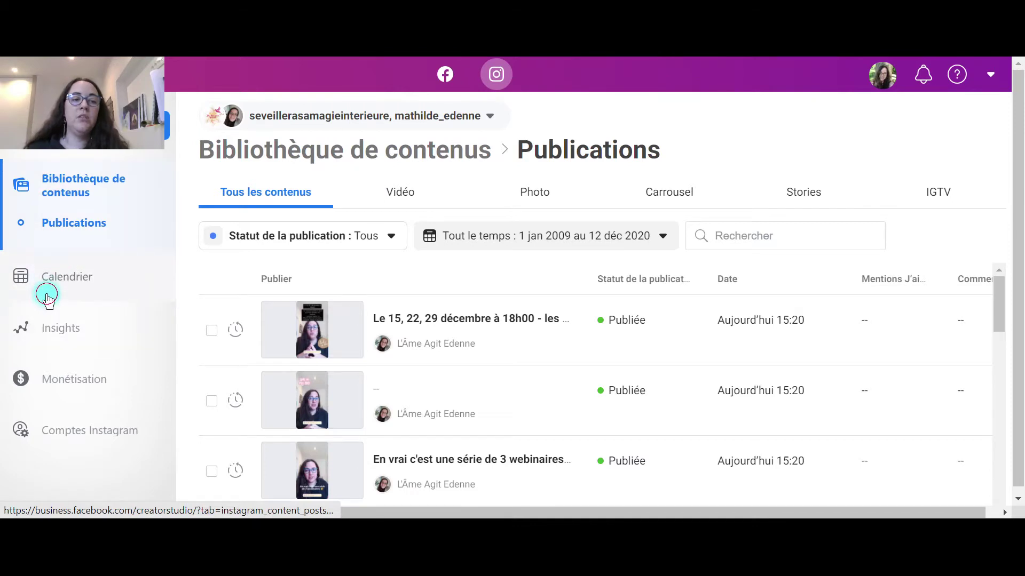
{"action": "left_click", "coordinate": [47, 296]}
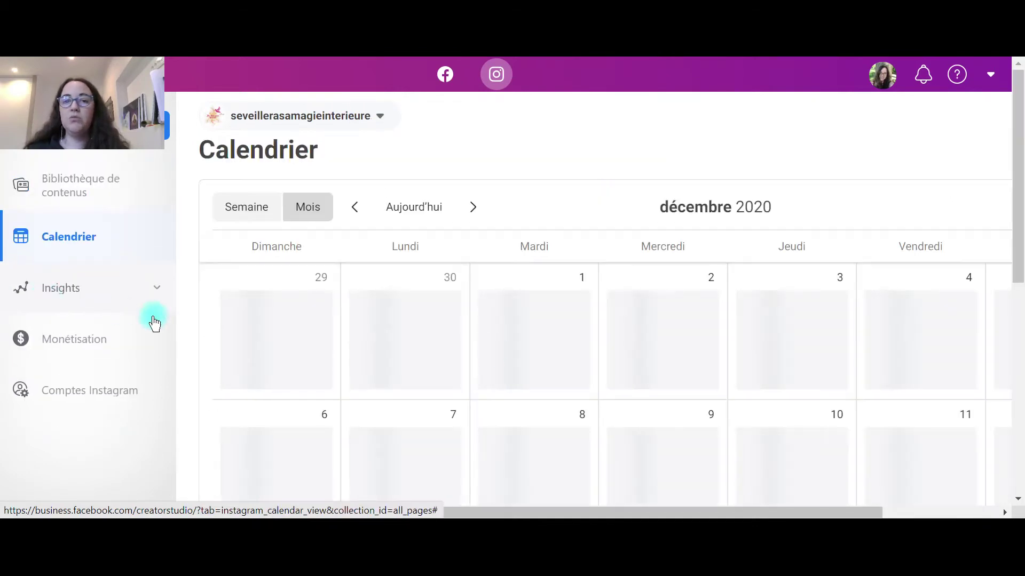
{"action": "scroll", "coordinate": [552, 174], "scroll_direction": "down", "scroll_amount": 2}
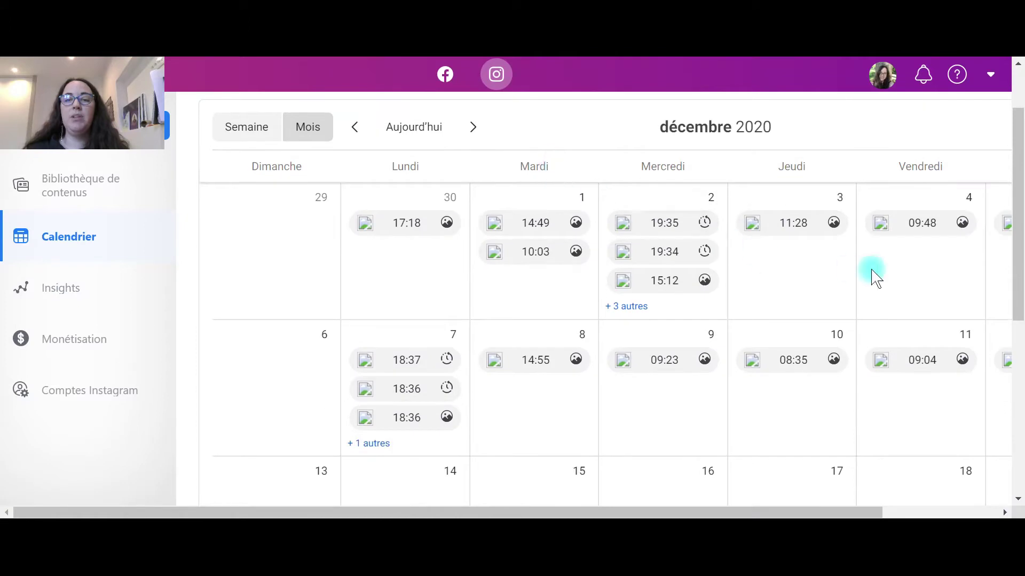
{"action": "scroll", "coordinate": [789, 385], "scroll_direction": "down", "scroll_amount": 1}
{"action": "scroll", "coordinate": [790, 384], "scroll_direction": "down", "scroll_amount": 2}
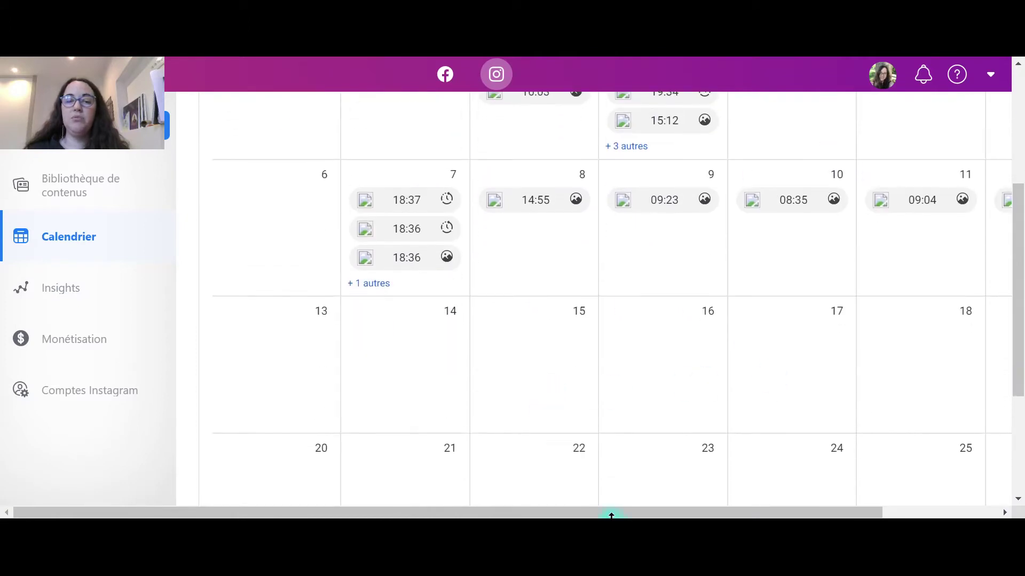
Preview the additional posts hidden under 7 December and 2 December in the Instagram calendar.
{"action": "left_click", "coordinate": [366, 281]}
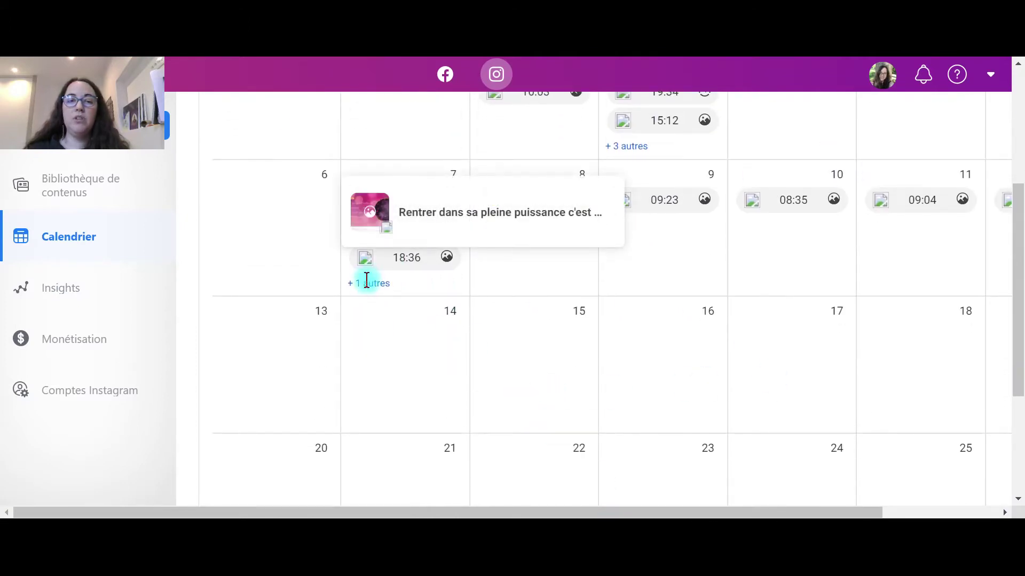
{"action": "left_click", "coordinate": [641, 146]}
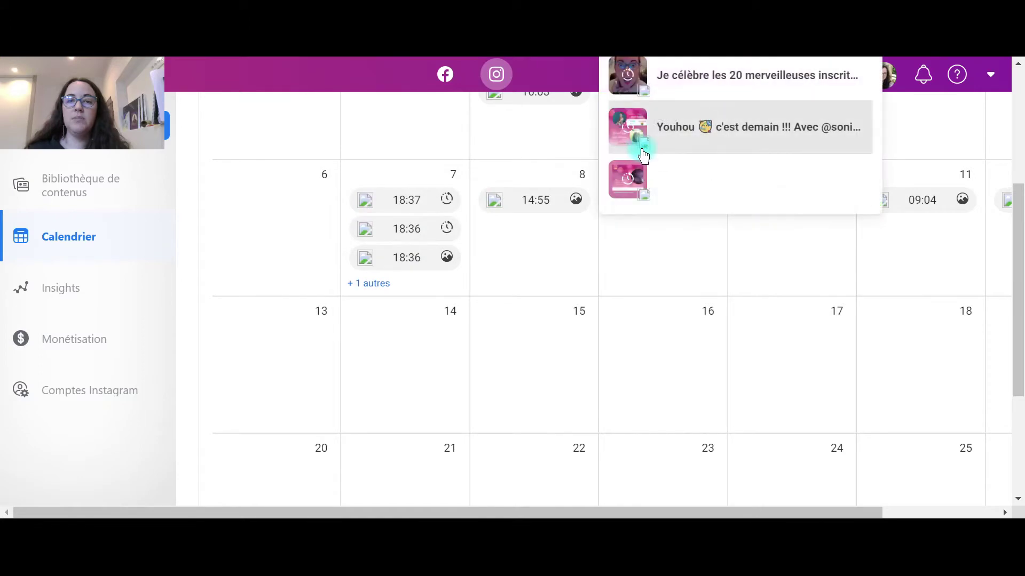
{"action": "scroll", "coordinate": [778, 293], "scroll_direction": "up", "scroll_amount": 3}
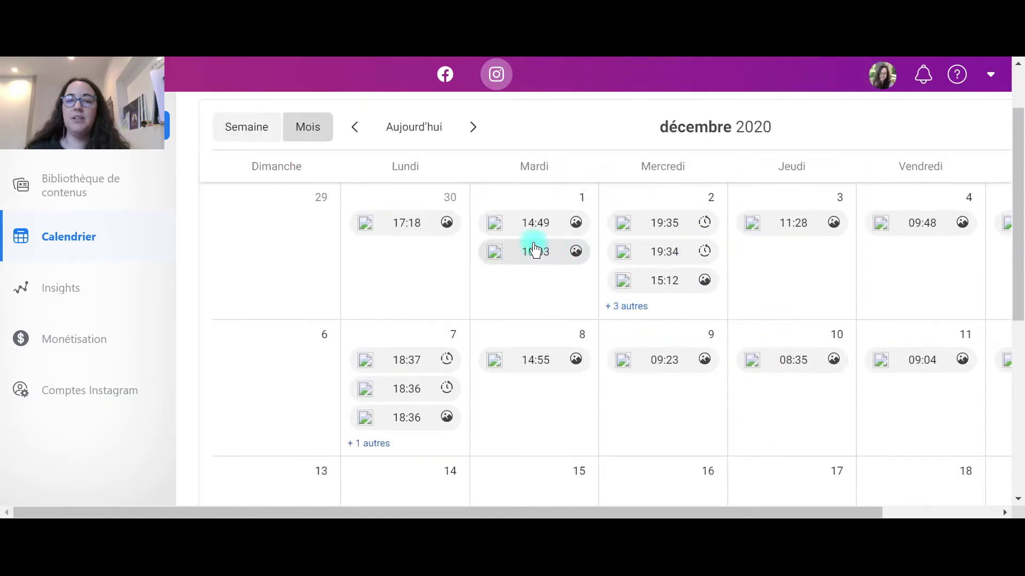
Examine the details of the 1 December photo post published at 10:03, close them and look over the remaining weeks.
{"action": "left_click", "coordinate": [578, 257]}
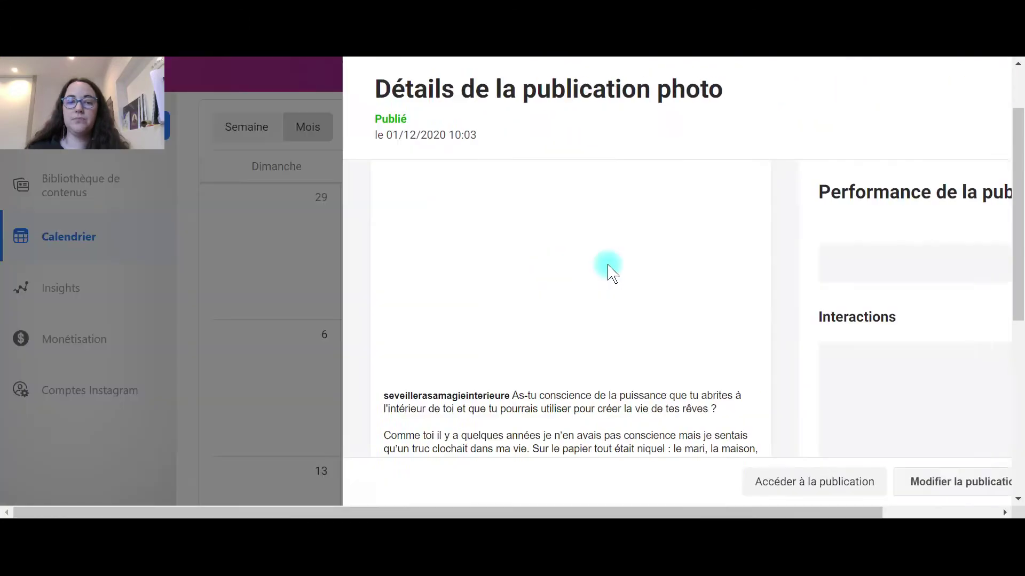
{"action": "scroll", "coordinate": [739, 288], "scroll_direction": "down", "scroll_amount": 5}
{"action": "scroll", "coordinate": [740, 293], "scroll_direction": "up", "scroll_amount": 5}
{"action": "left_click", "coordinate": [985, 83]}
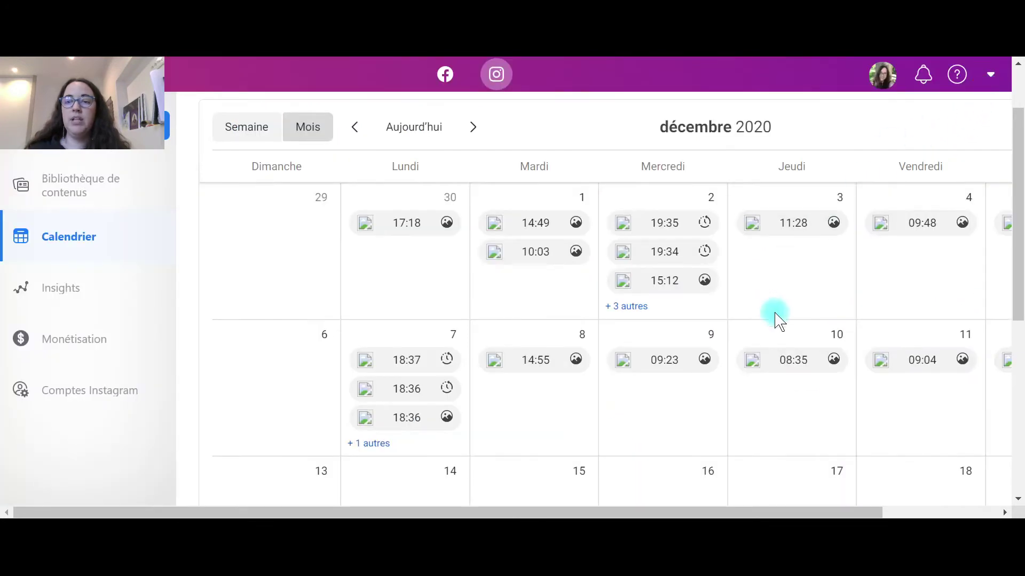
{"action": "scroll", "coordinate": [775, 318], "scroll_direction": "down", "scroll_amount": 3}
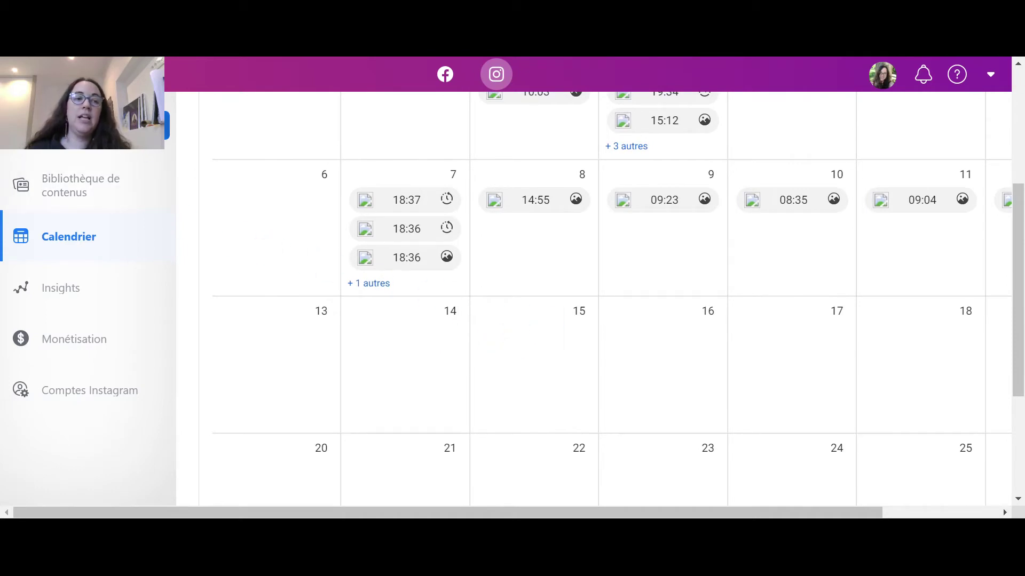
Return to the content library and start a new Instagram feed post for the second listed account.
{"action": "left_click", "coordinate": [97, 186]}
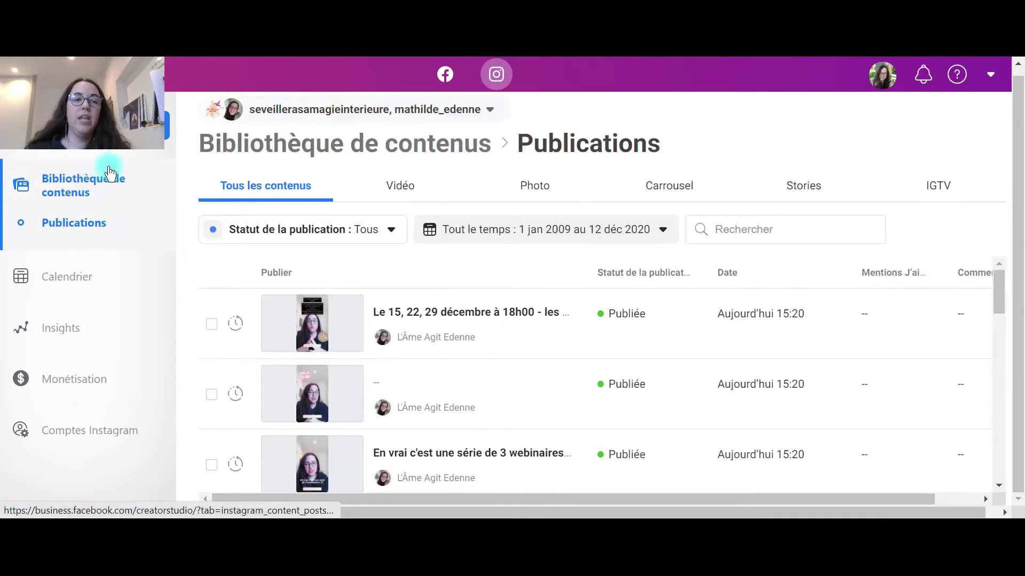
{"action": "left_click", "coordinate": [97, 126]}
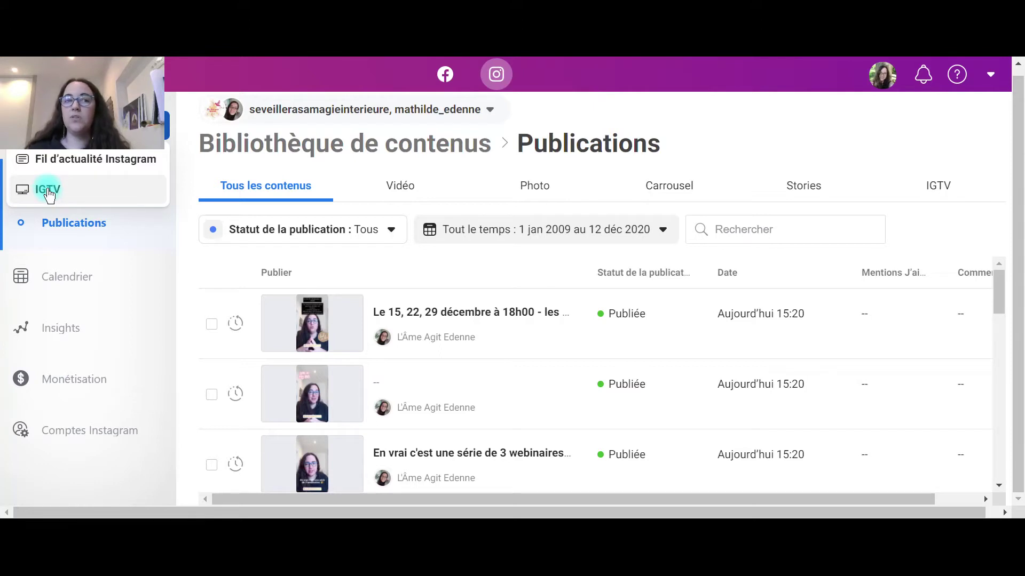
{"action": "left_click", "coordinate": [72, 168]}
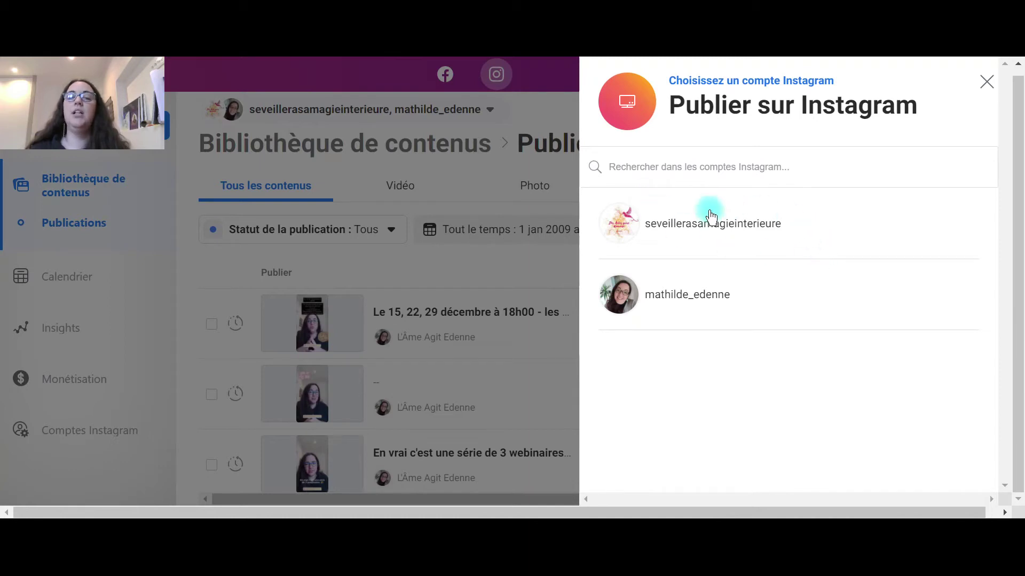
{"action": "left_click", "coordinate": [712, 307]}
Look through the post form and add the image "Copy of Tutoriel _ créer de beaux visuels avec CANVA" from a file.
{"action": "scroll", "coordinate": [382, 214], "scroll_direction": "down", "scroll_amount": 2}
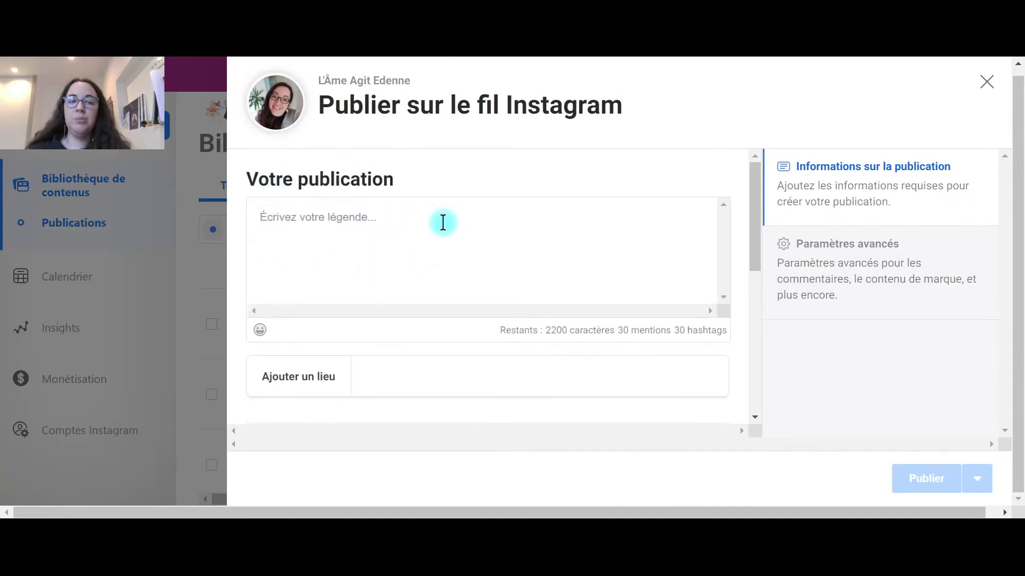
{"action": "scroll", "coordinate": [442, 222], "scroll_direction": "down", "scroll_amount": 5}
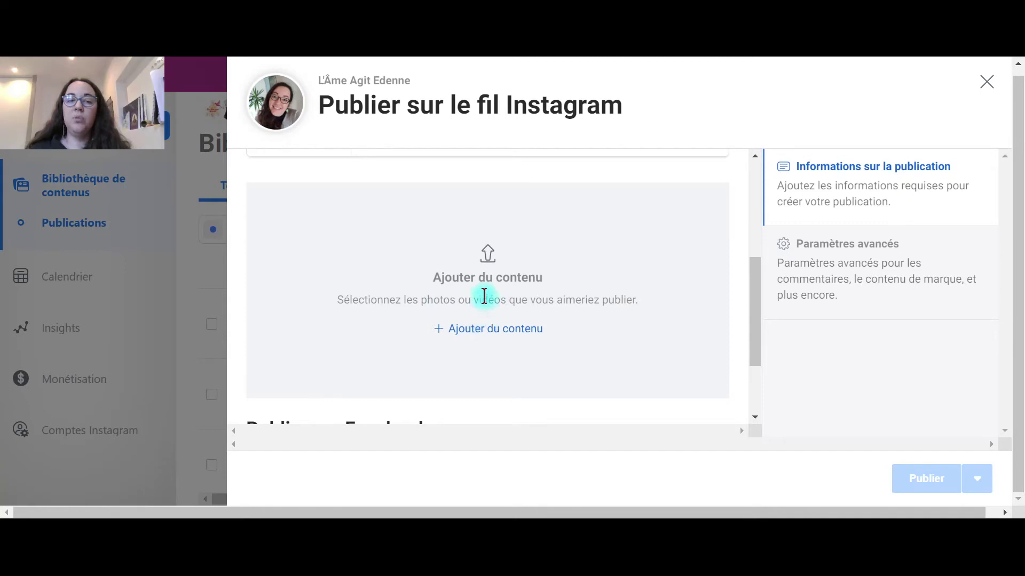
{"action": "scroll", "coordinate": [412, 258], "scroll_direction": "down", "scroll_amount": 2}
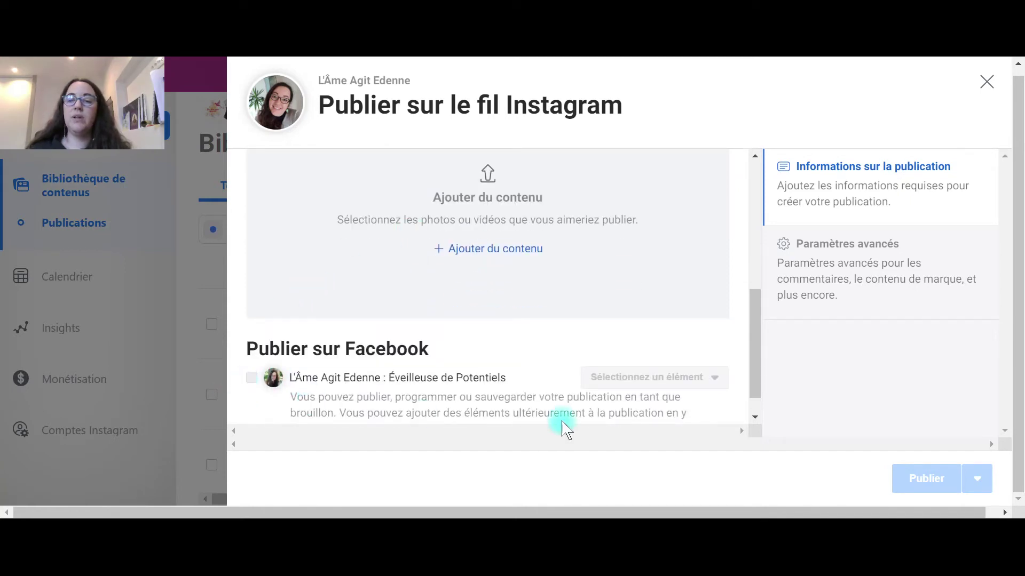
{"action": "scroll", "coordinate": [667, 355], "scroll_direction": "down", "scroll_amount": 1}
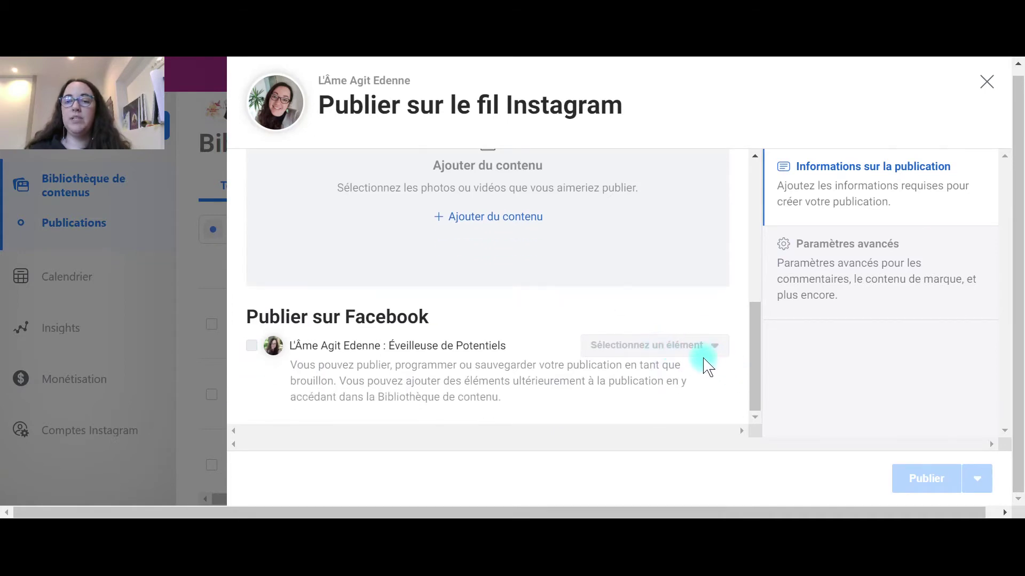
{"action": "scroll", "coordinate": [474, 267], "scroll_direction": "up", "scroll_amount": 4}
{"action": "left_click", "coordinate": [521, 386]}
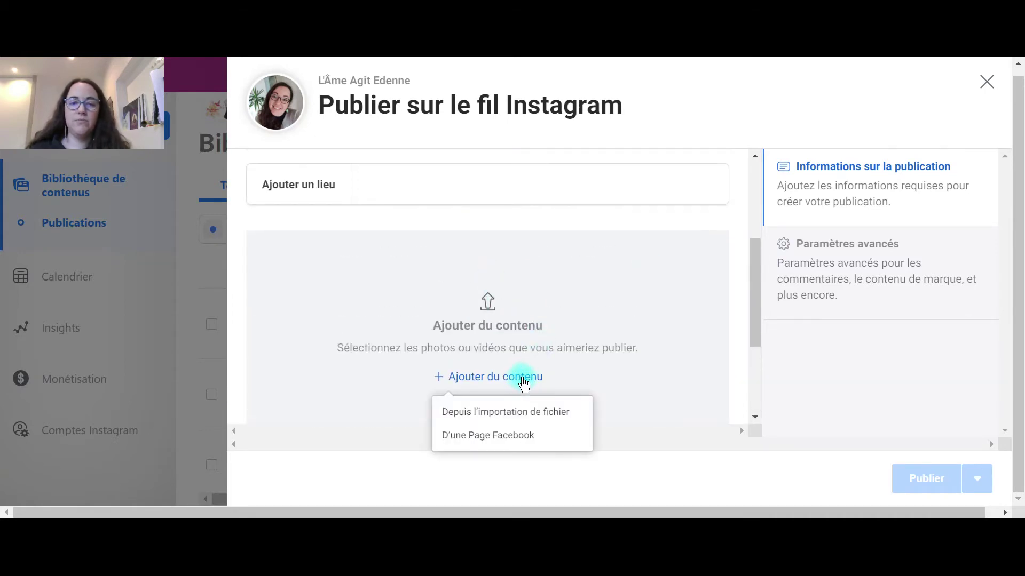
{"action": "left_click", "coordinate": [505, 323]}
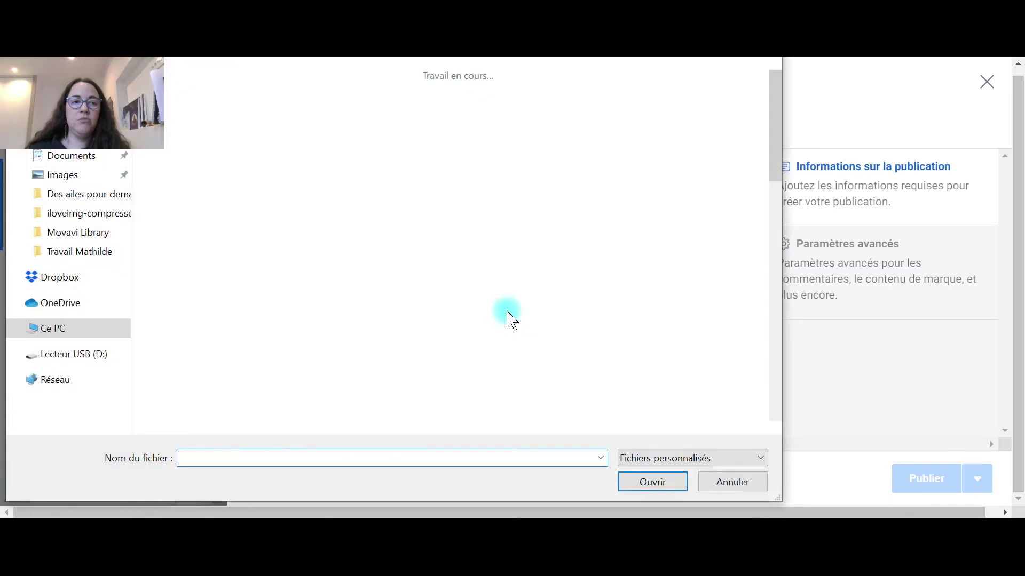
{"action": "left_click", "coordinate": [281, 128]}
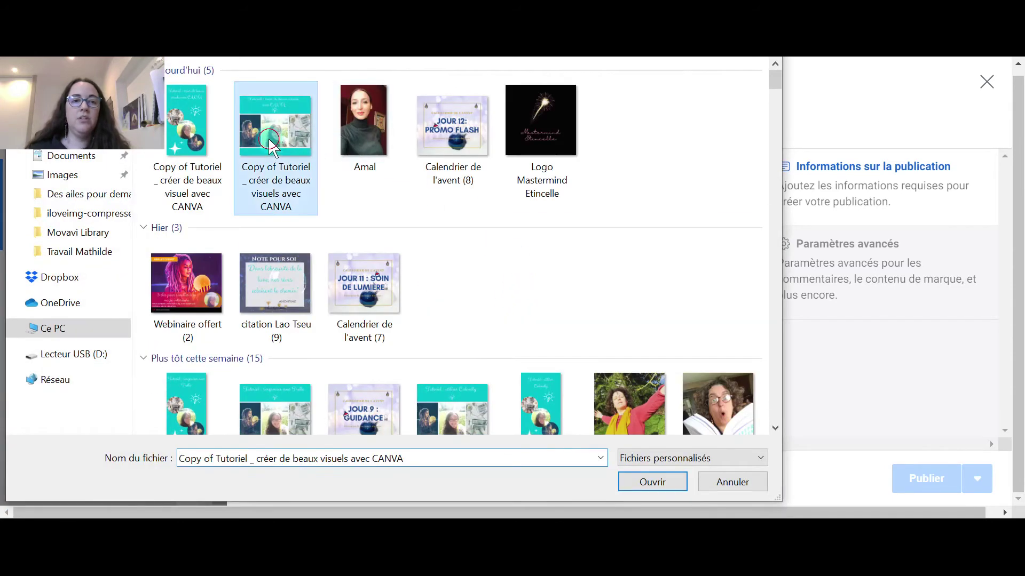
{"action": "left_click", "coordinate": [652, 482]}
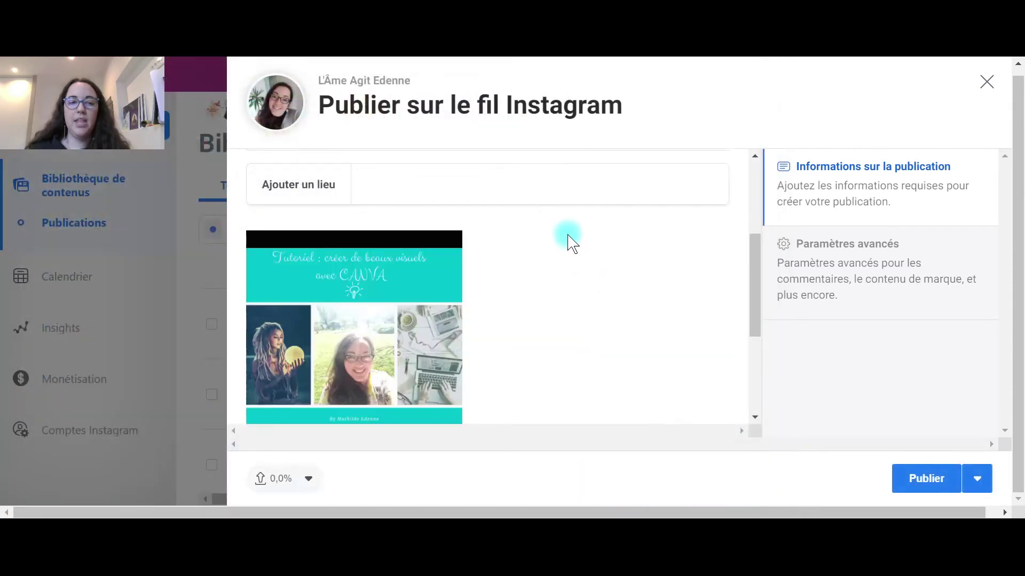
Also publish the post to the linked Facebook Page, and set both the Facebook and Instagram publications to Programmer.
{"action": "scroll", "coordinate": [567, 236], "scroll_direction": "down", "scroll_amount": 3}
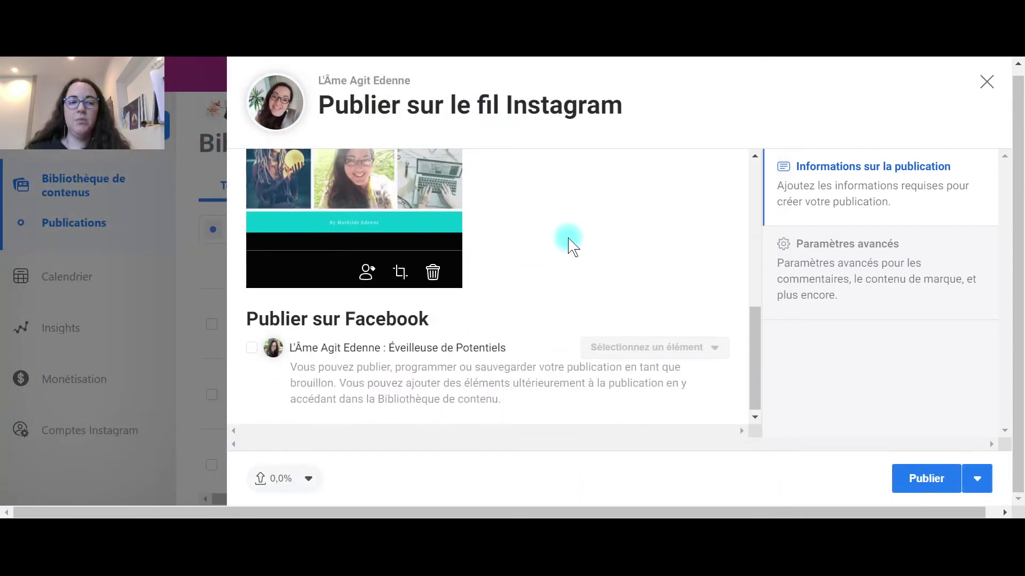
{"action": "left_click", "coordinate": [252, 347]}
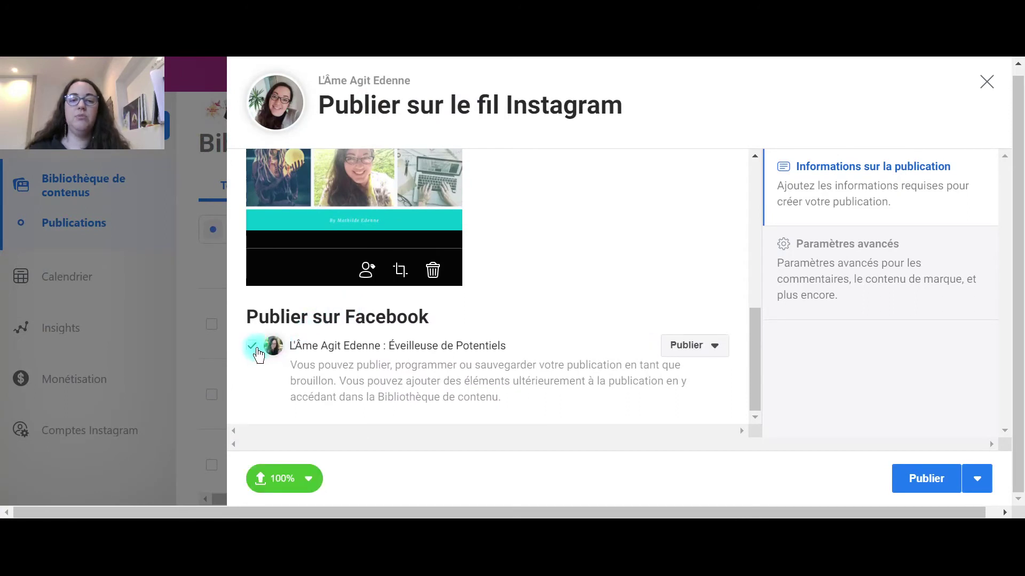
{"action": "left_click", "coordinate": [724, 352]}
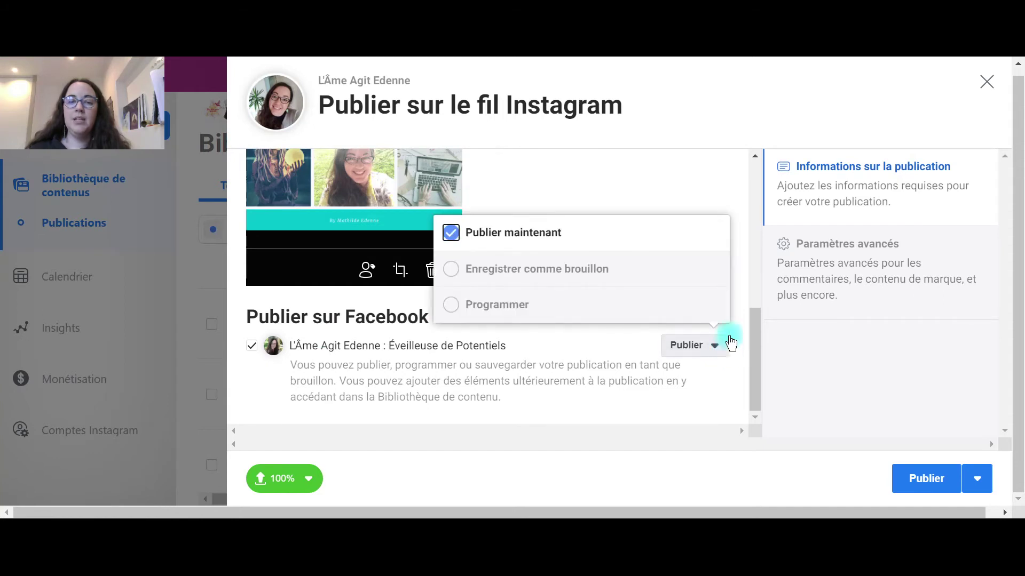
{"action": "left_click", "coordinate": [460, 306]}
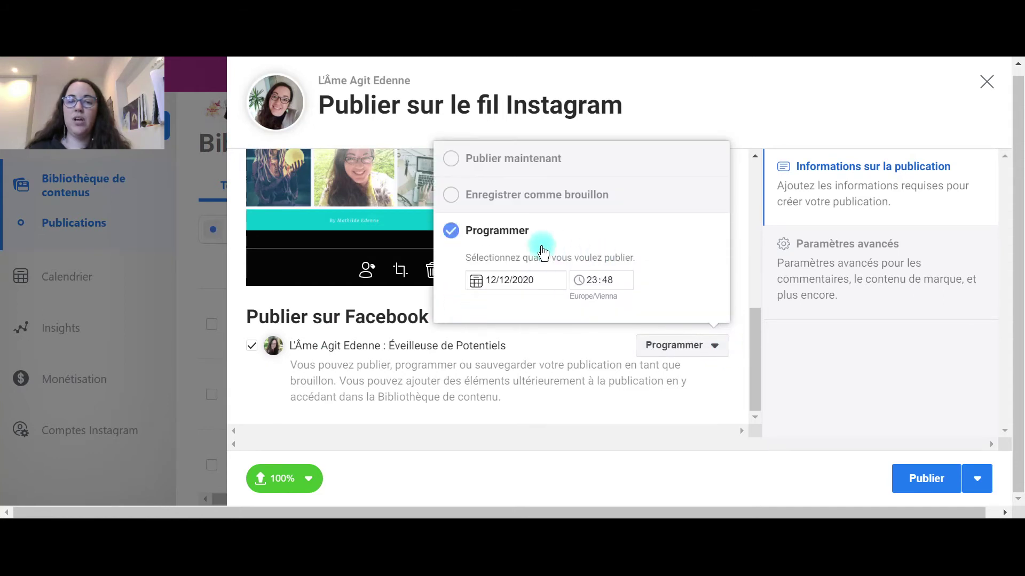
{"action": "double_click", "coordinate": [535, 330]}
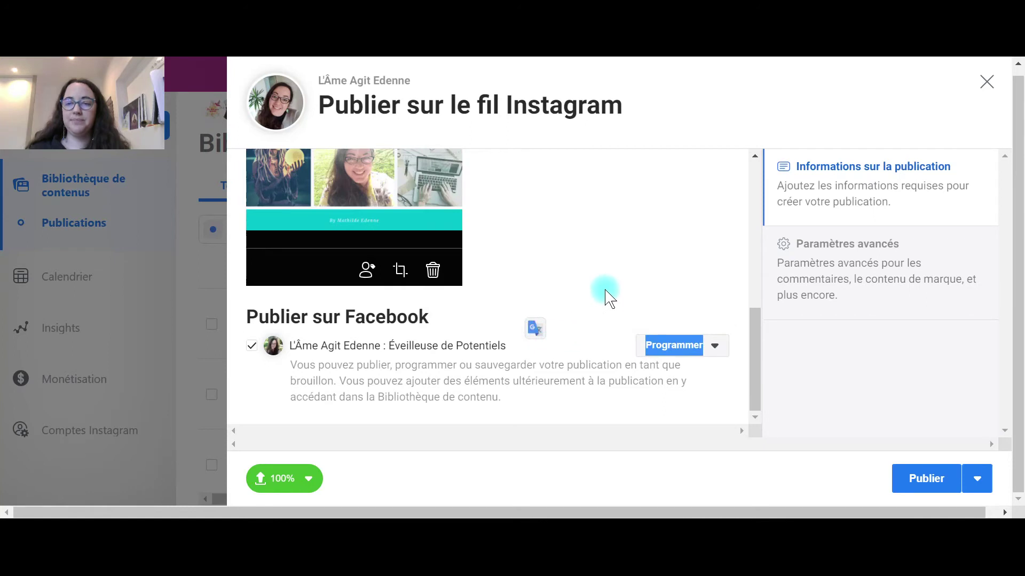
{"action": "left_click", "coordinate": [981, 477]}
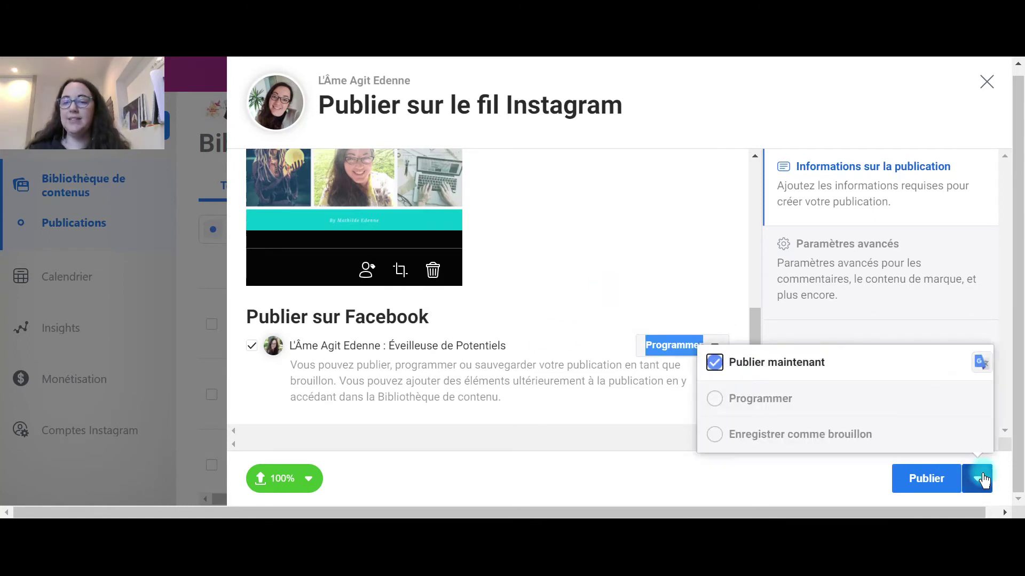
{"action": "left_click", "coordinate": [904, 409]}
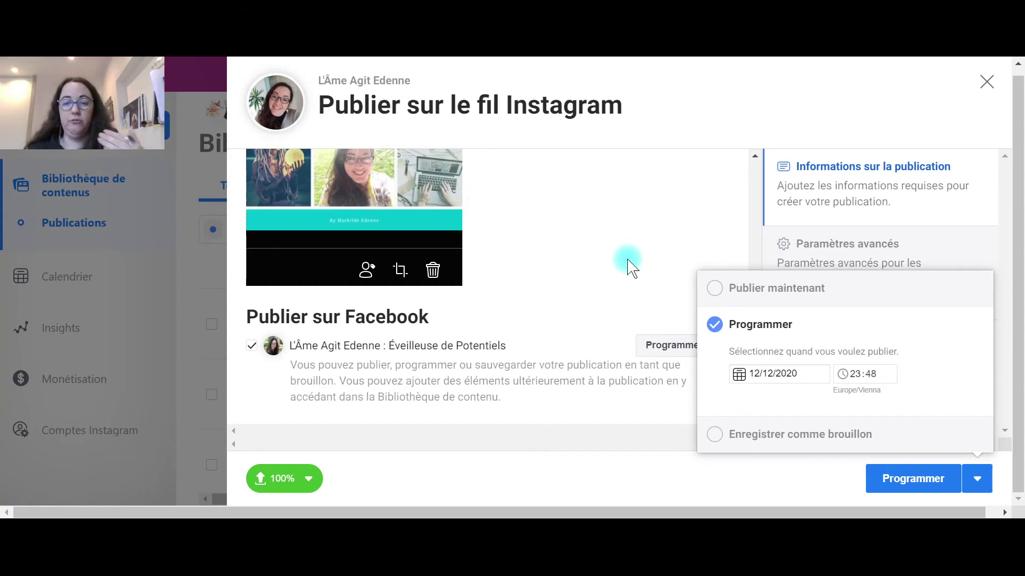
Close the scheduling options, look through the advanced settings with the alternative text field, and return to the publication information.
{"action": "left_click", "coordinate": [627, 261]}
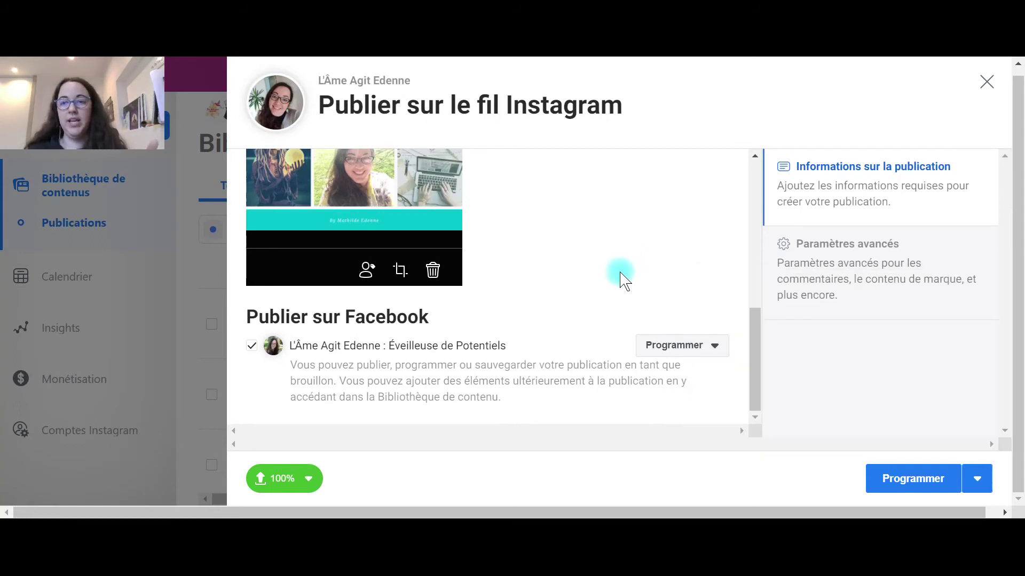
{"action": "left_click", "coordinate": [902, 270]}
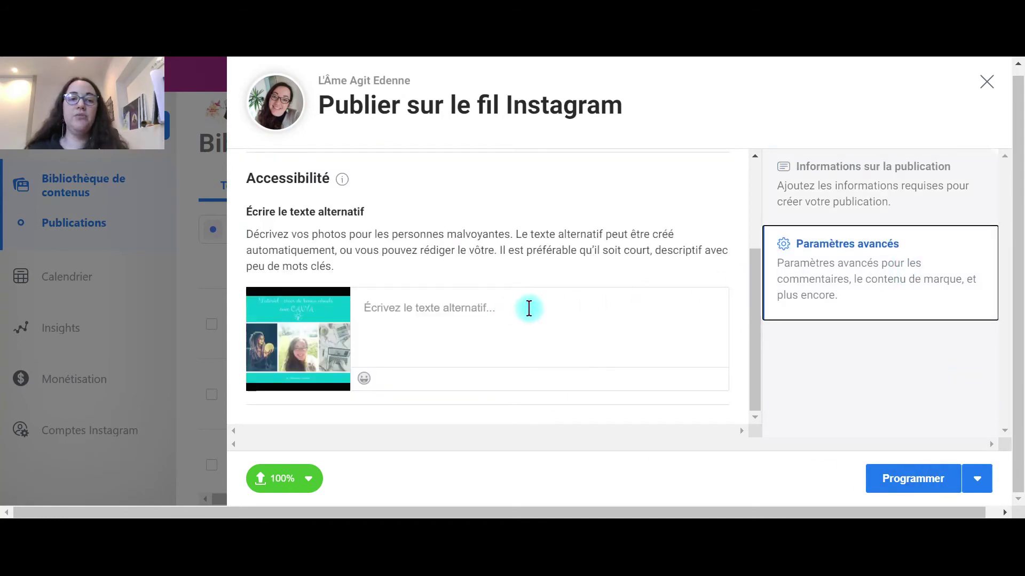
{"action": "left_click", "coordinate": [857, 207]}
{"action": "scroll", "coordinate": [563, 319], "scroll_direction": "down", "scroll_amount": 4}
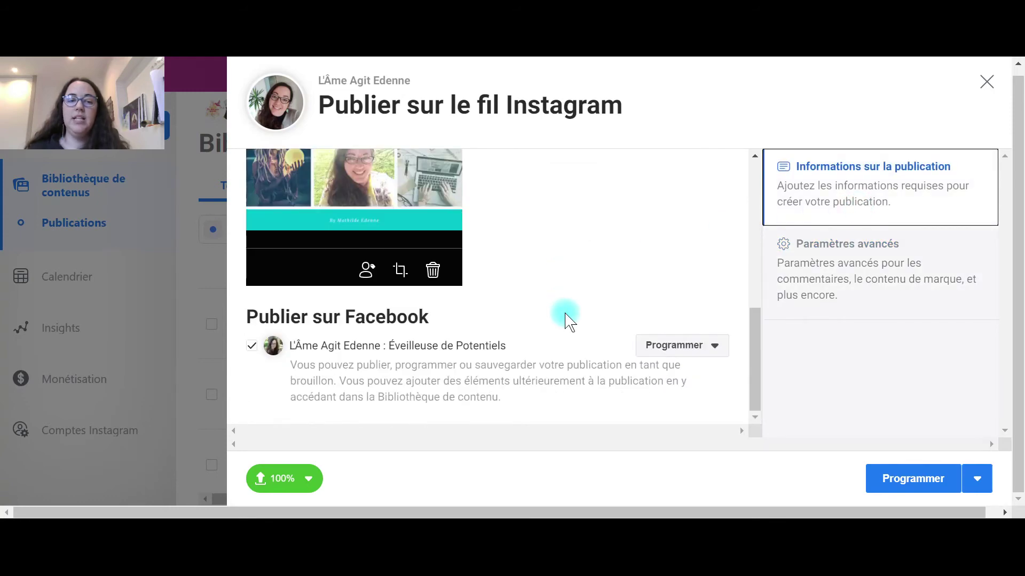
Examine the caption field with its character, mention and hashtag limits, and show the available sources for adding content.
{"action": "scroll", "coordinate": [522, 338], "scroll_direction": "up", "scroll_amount": 5}
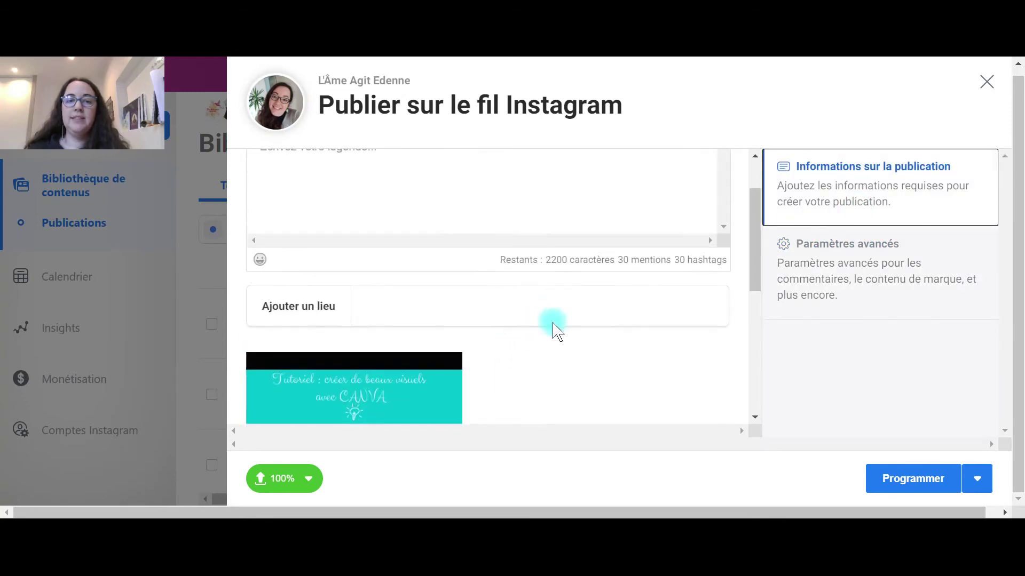
{"action": "scroll", "coordinate": [557, 331], "scroll_direction": "up", "scroll_amount": 1}
{"action": "left_click", "coordinate": [555, 271]}
{"action": "type", "text": "aze"}
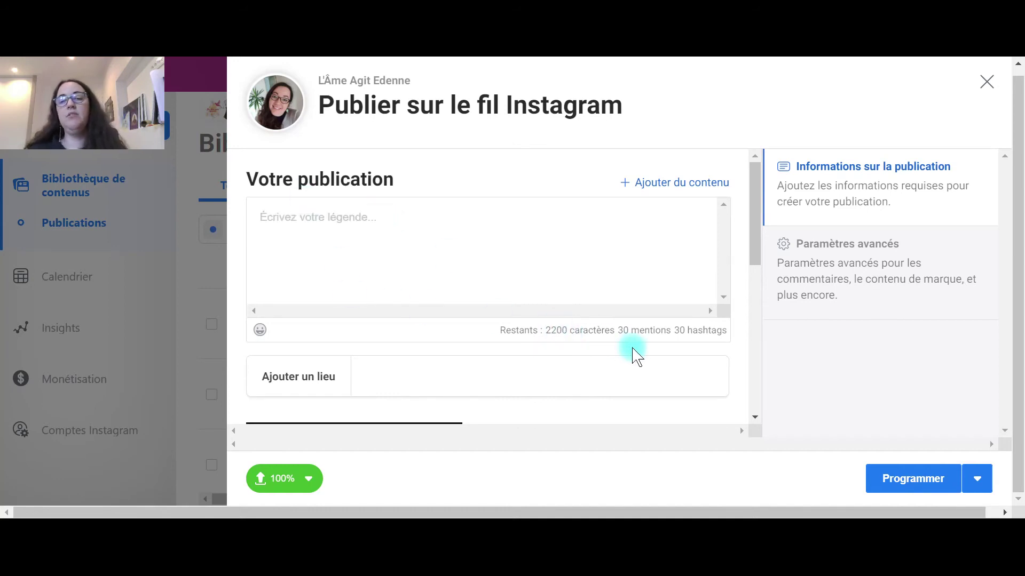
{"action": "left_click_drag", "start_coordinate": [620, 327], "coordinate": [729, 336]}
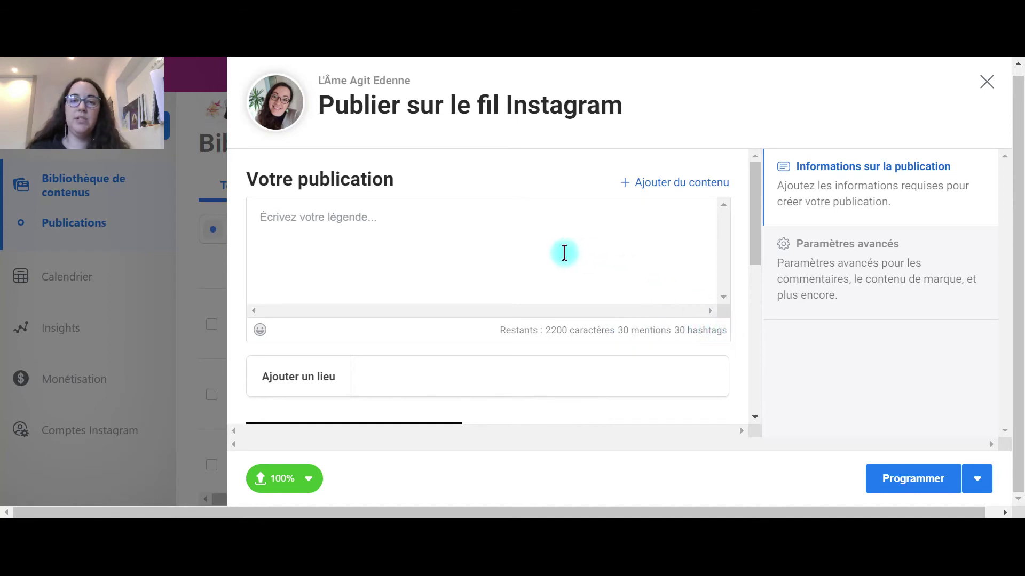
{"action": "scroll", "coordinate": [563, 251], "scroll_direction": "down", "scroll_amount": 3}
{"action": "scroll", "coordinate": [562, 256], "scroll_direction": "up", "scroll_amount": 3}
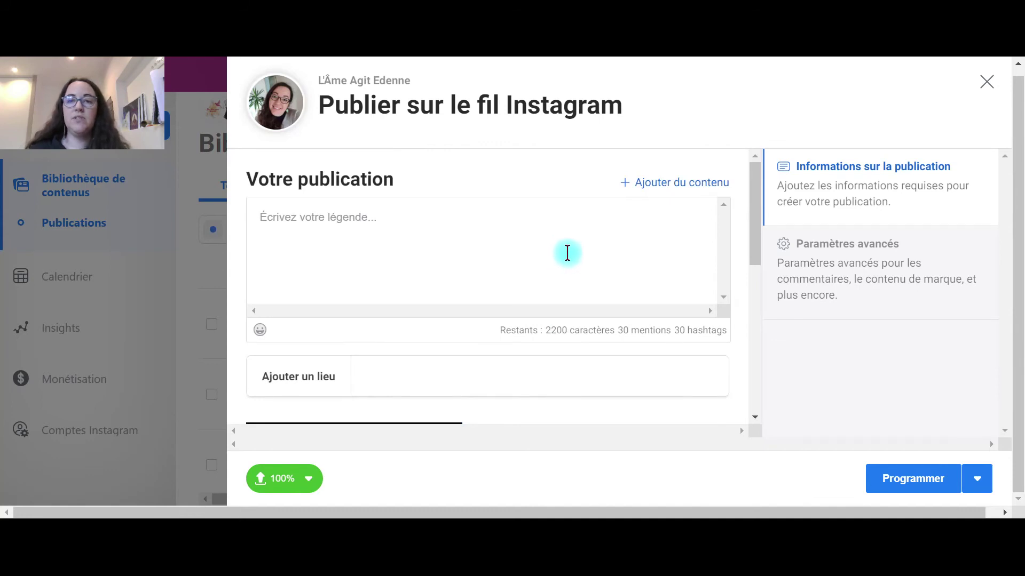
{"action": "left_click", "coordinate": [712, 185]}
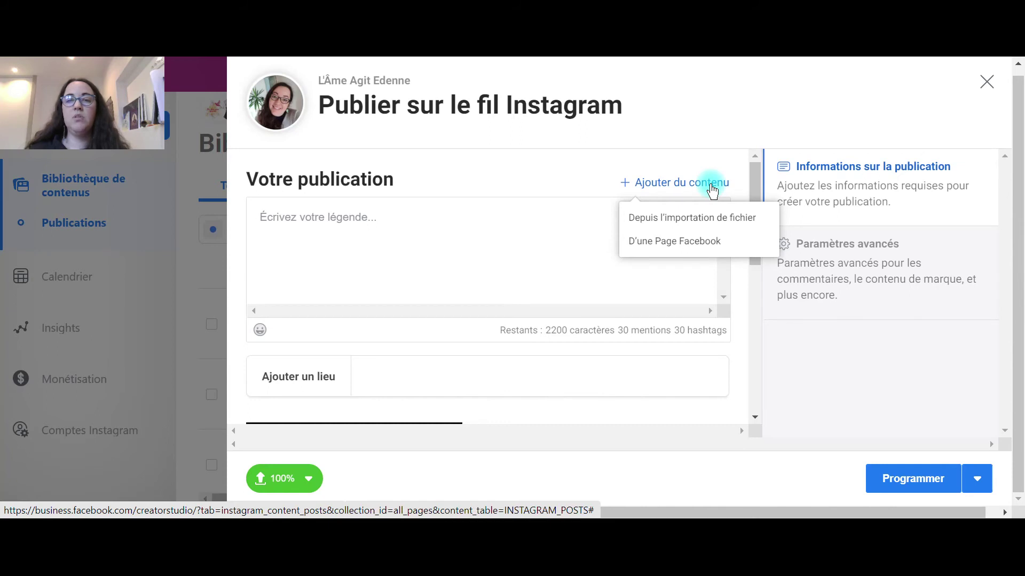
Delete the imported image from the post and look over the form down to the Facebook publishing section.
{"action": "scroll", "coordinate": [471, 284], "scroll_direction": "down", "scroll_amount": 2}
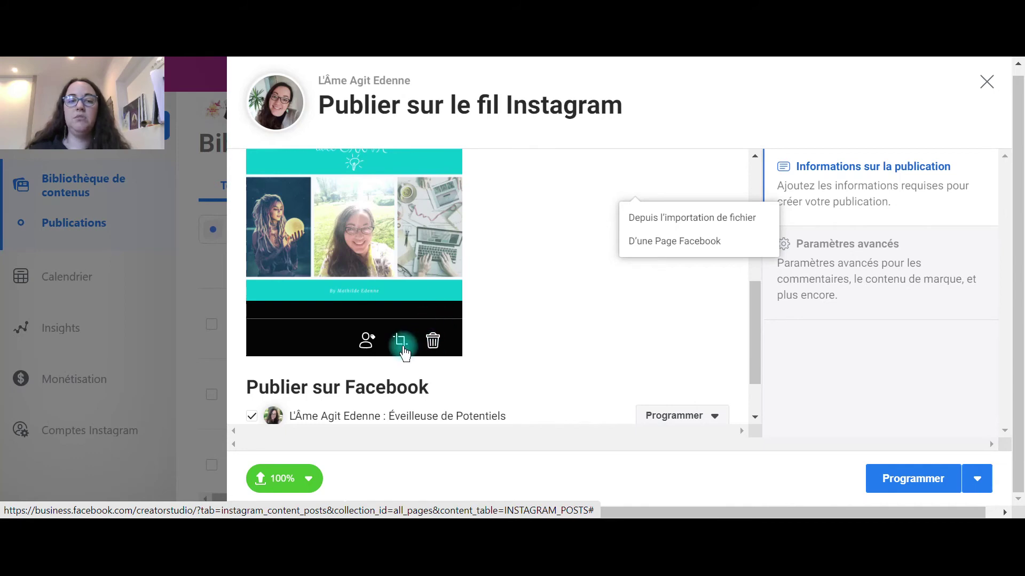
{"action": "left_click", "coordinate": [433, 341]}
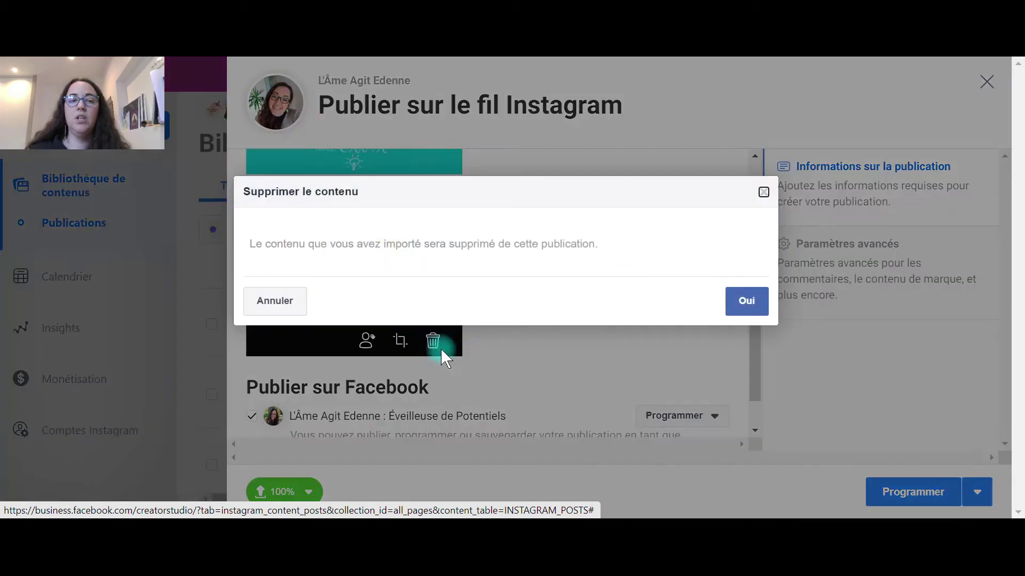
{"action": "left_click", "coordinate": [747, 304]}
{"action": "scroll", "coordinate": [299, 304], "scroll_direction": "down", "scroll_amount": 2}
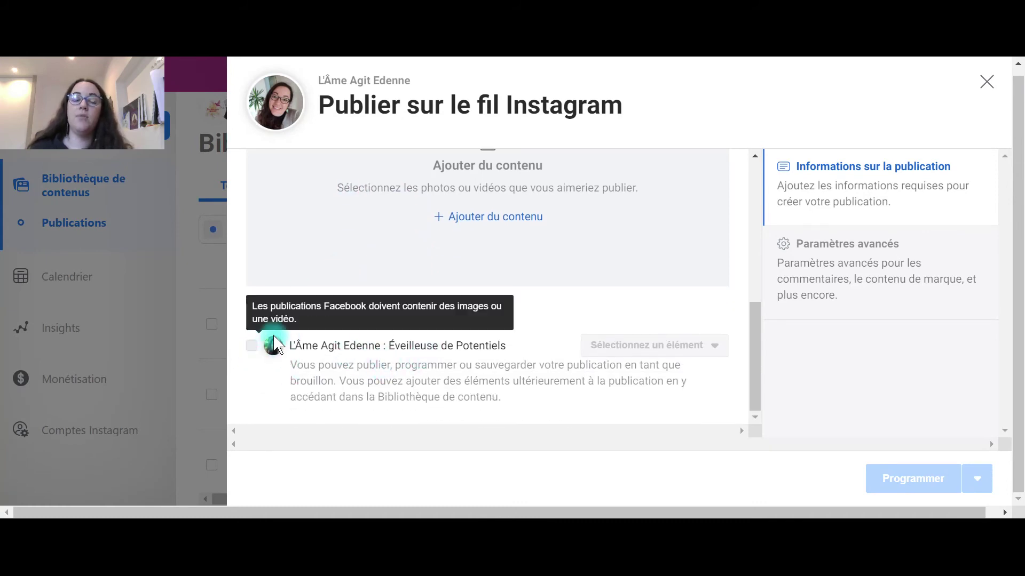
{"action": "scroll", "coordinate": [416, 350], "scroll_direction": "up", "scroll_amount": 5}
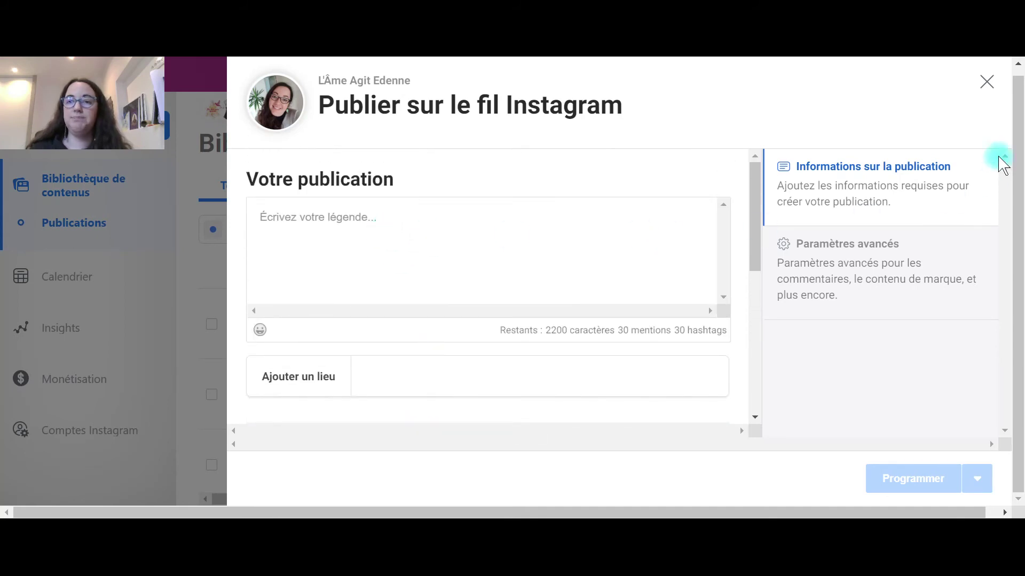
{"action": "scroll", "coordinate": [471, 315], "scroll_direction": "down", "scroll_amount": 5}
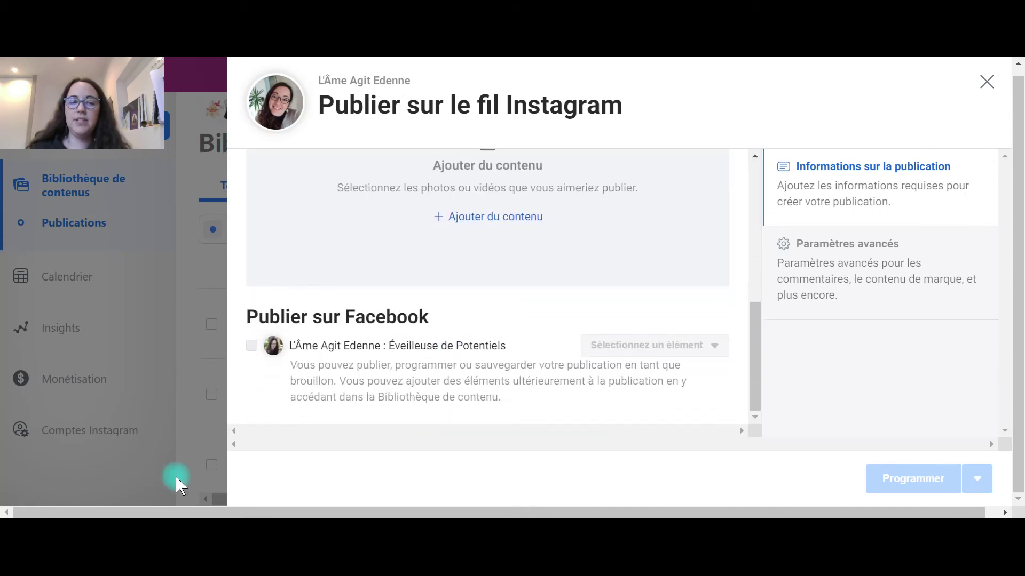